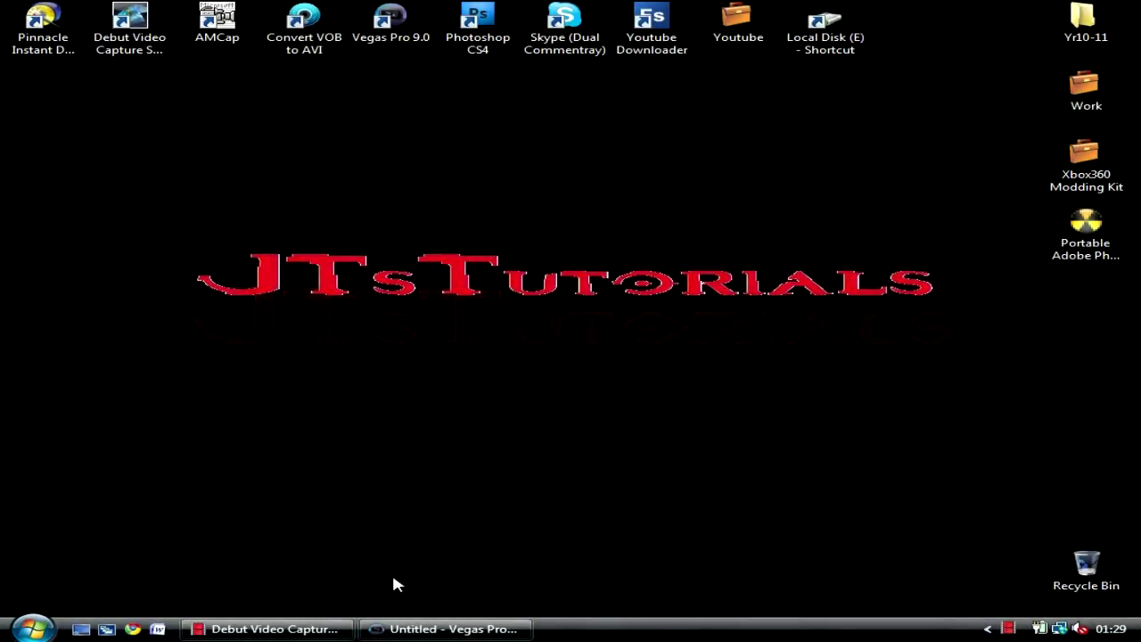
# - Restore the 'Untitled - Vegas Pro' window from the taskbar
pyautogui.moveTo(424, 637)
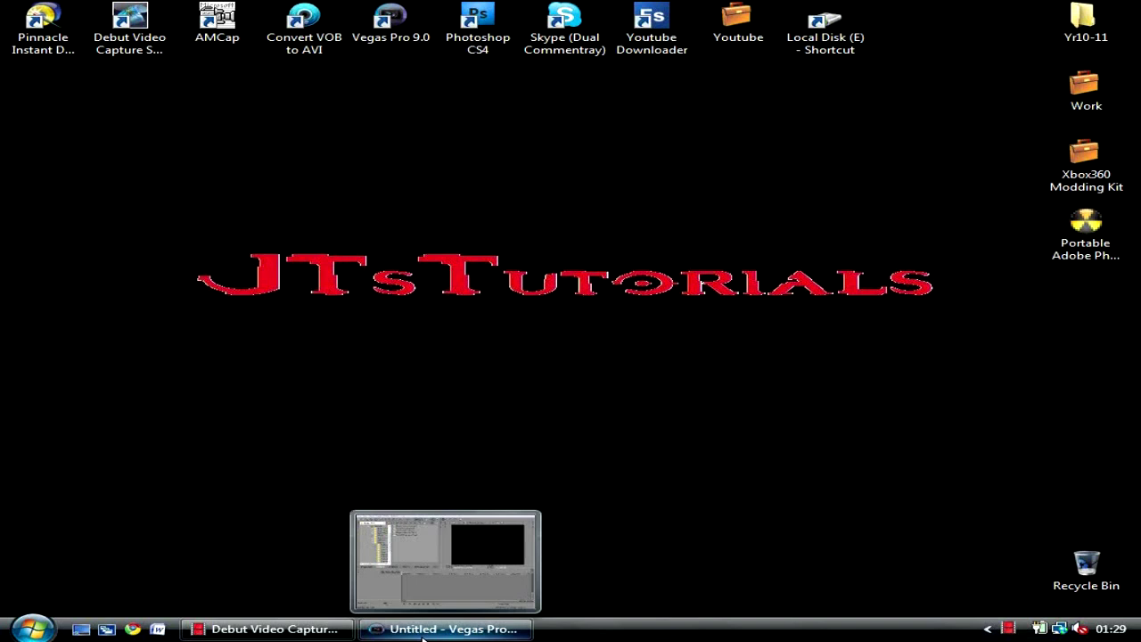
pyautogui.click(424, 629)
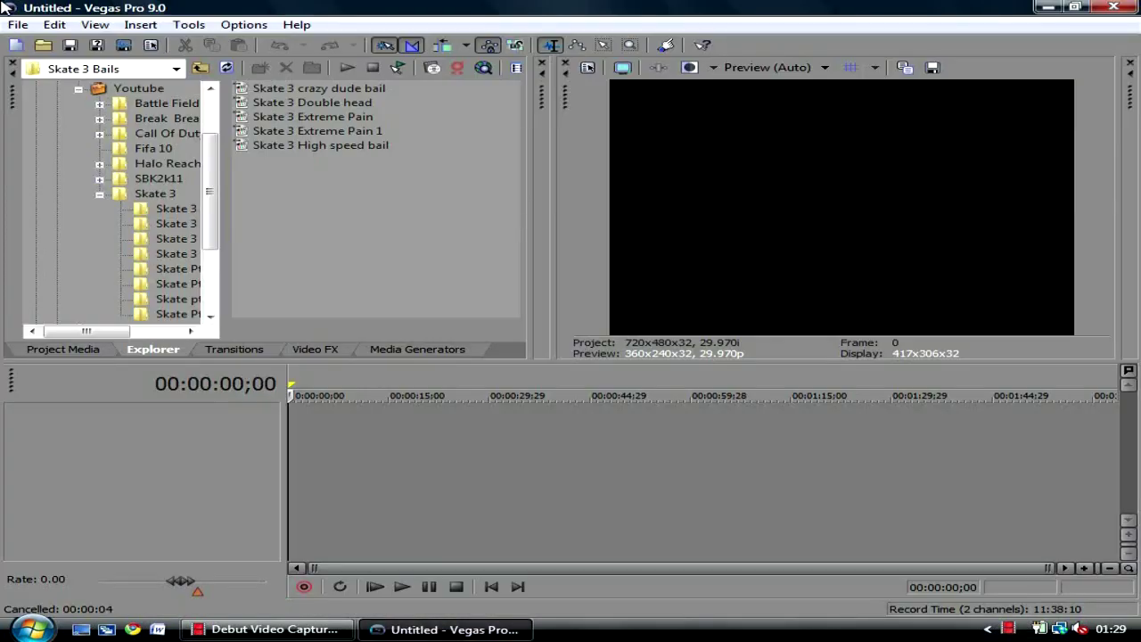
# - Start a new project from the HDV 720-30p 1280x720 template with progressive (None) field order
pyautogui.click(18, 24)
pyautogui.click(34, 44)
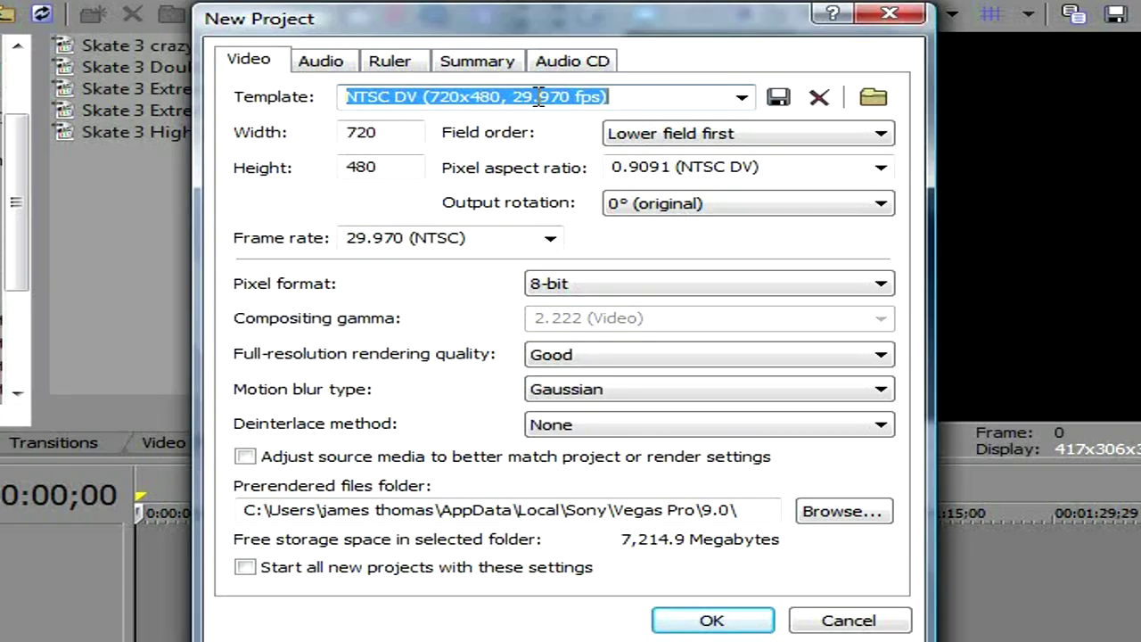
pyautogui.click(741, 97)
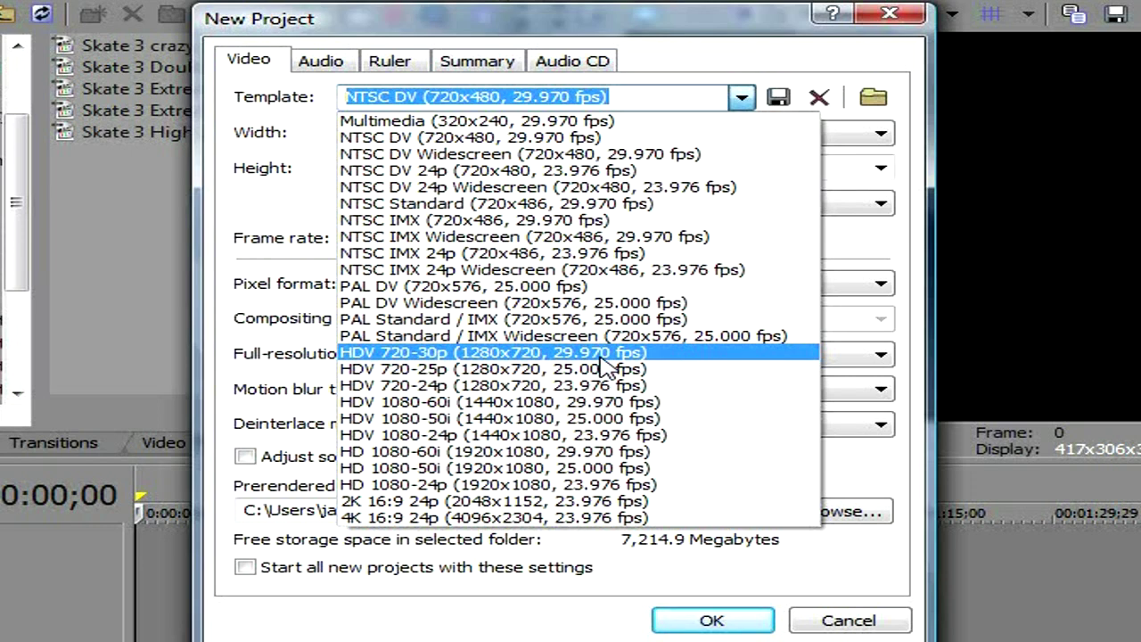
pyautogui.click(602, 356)
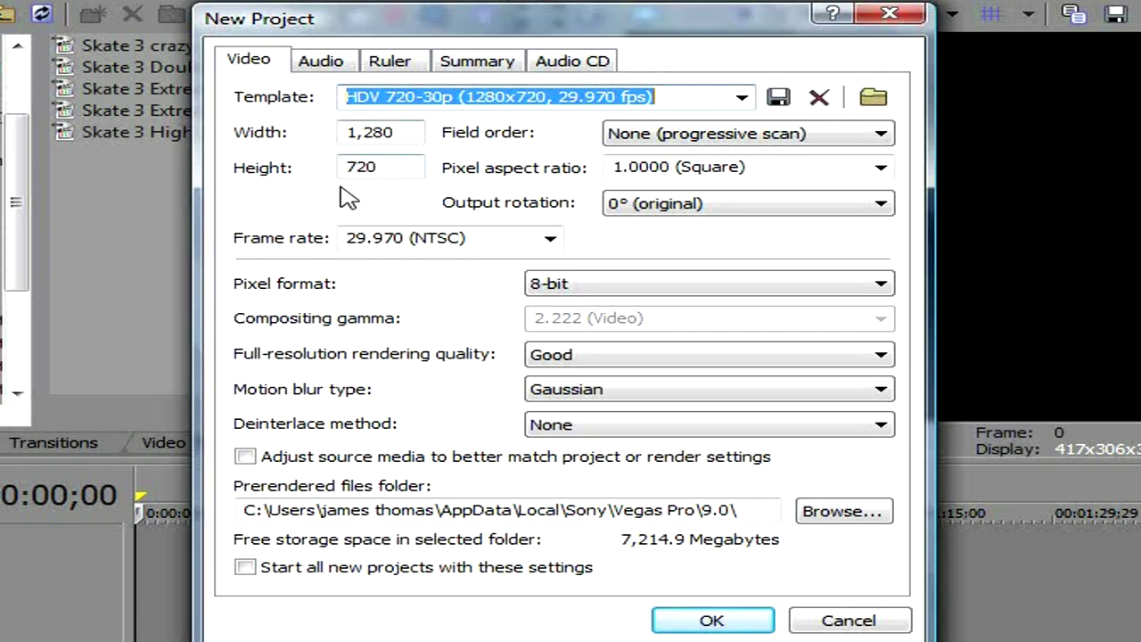
pyautogui.click(667, 132)
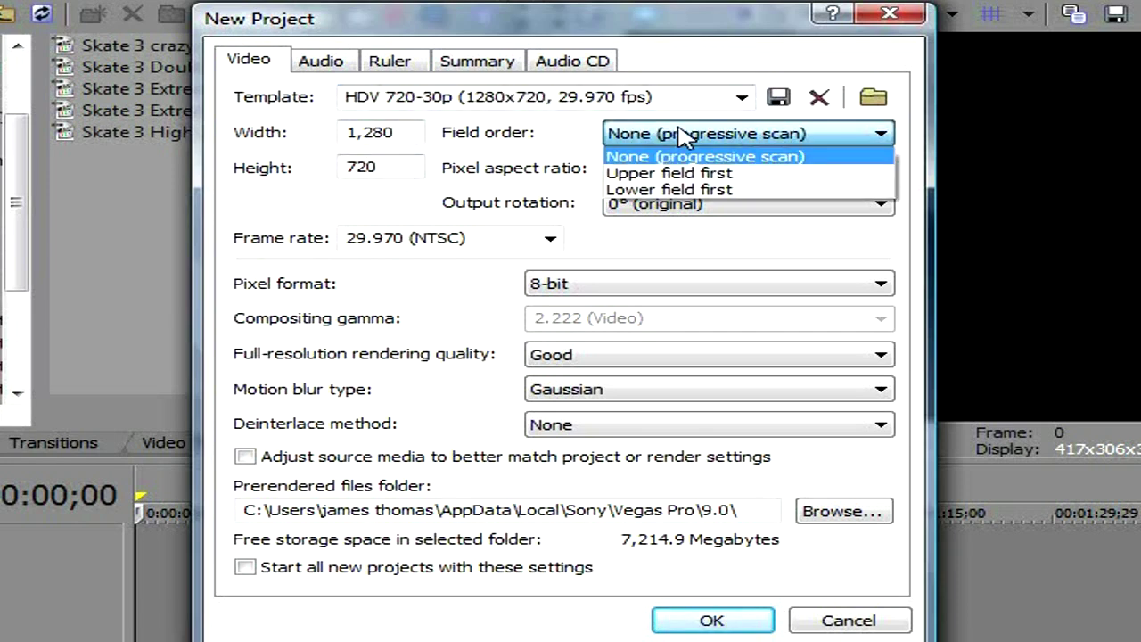
pyautogui.click(668, 152)
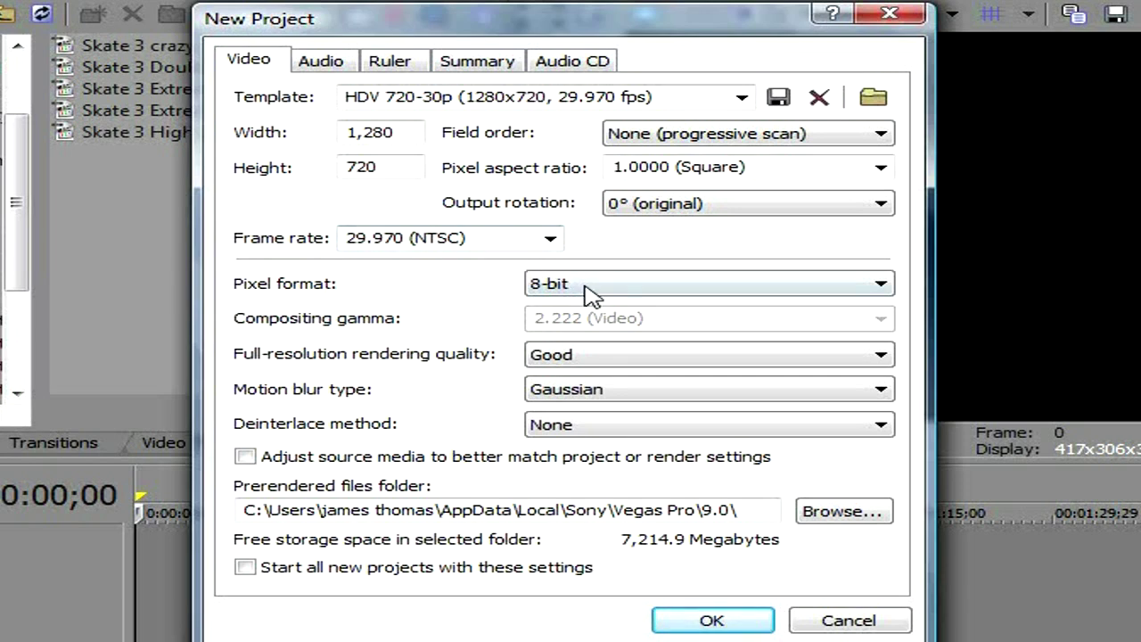
# - Set rendering quality to Best and motion blur to Gaussian (asymmetric), saved as the default for new projects
pyautogui.click(584, 361)
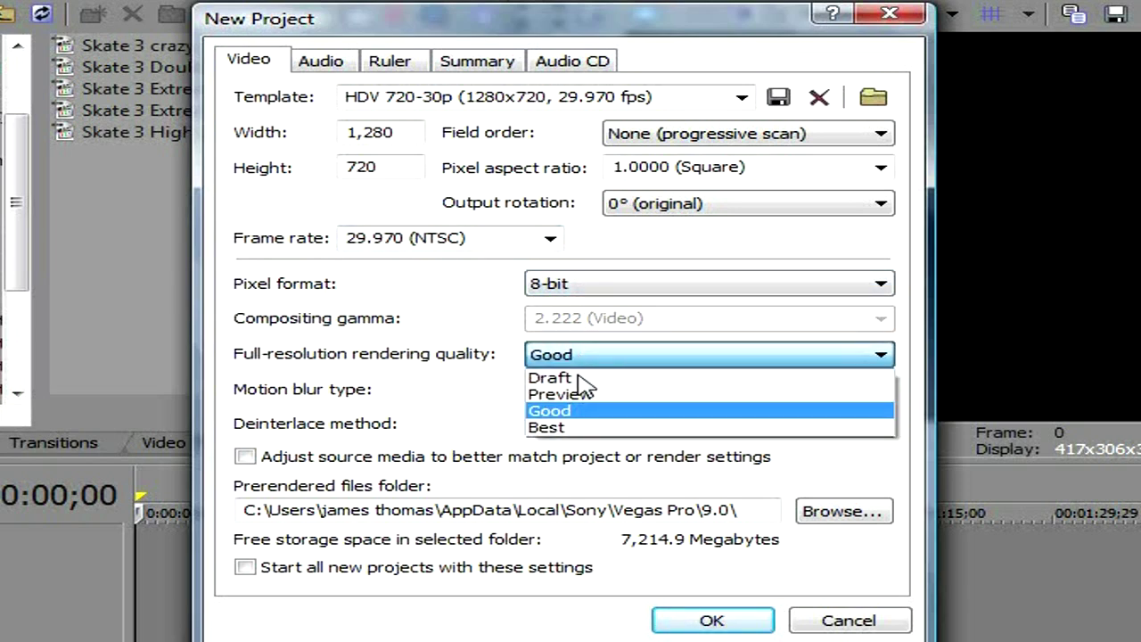
pyautogui.click(558, 428)
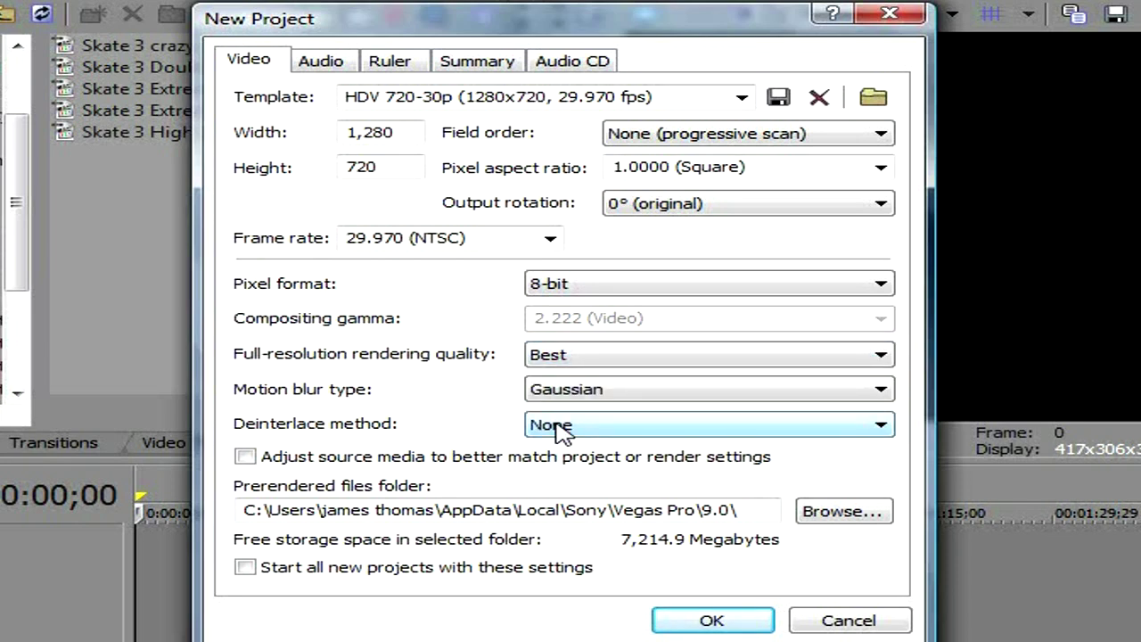
pyautogui.click(560, 398)
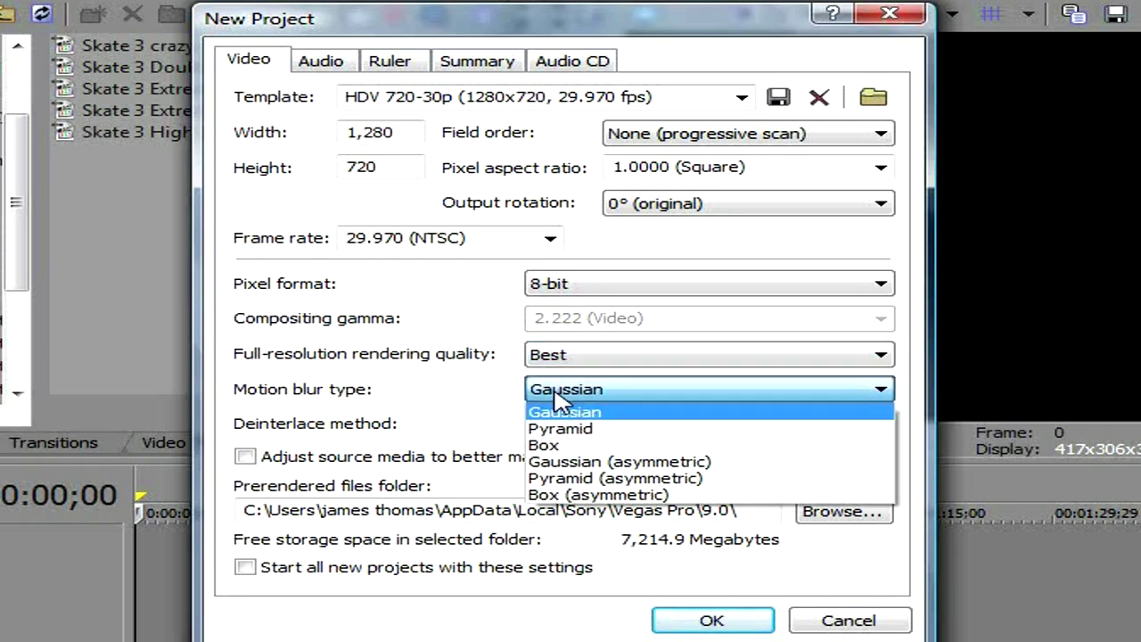
pyautogui.click(617, 462)
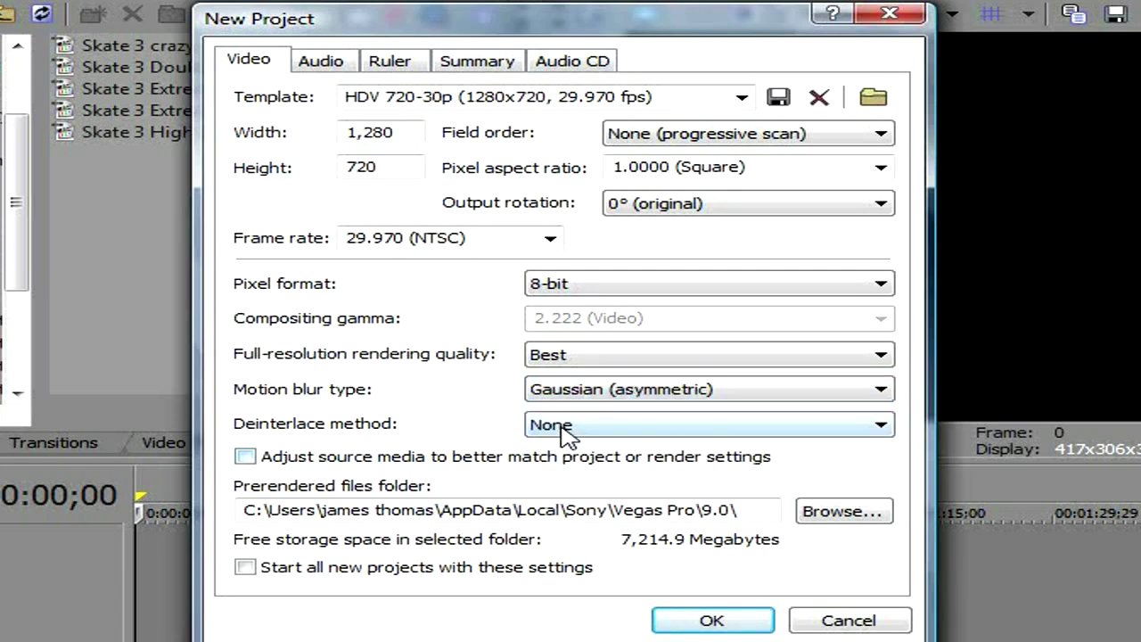
pyautogui.click(307, 571)
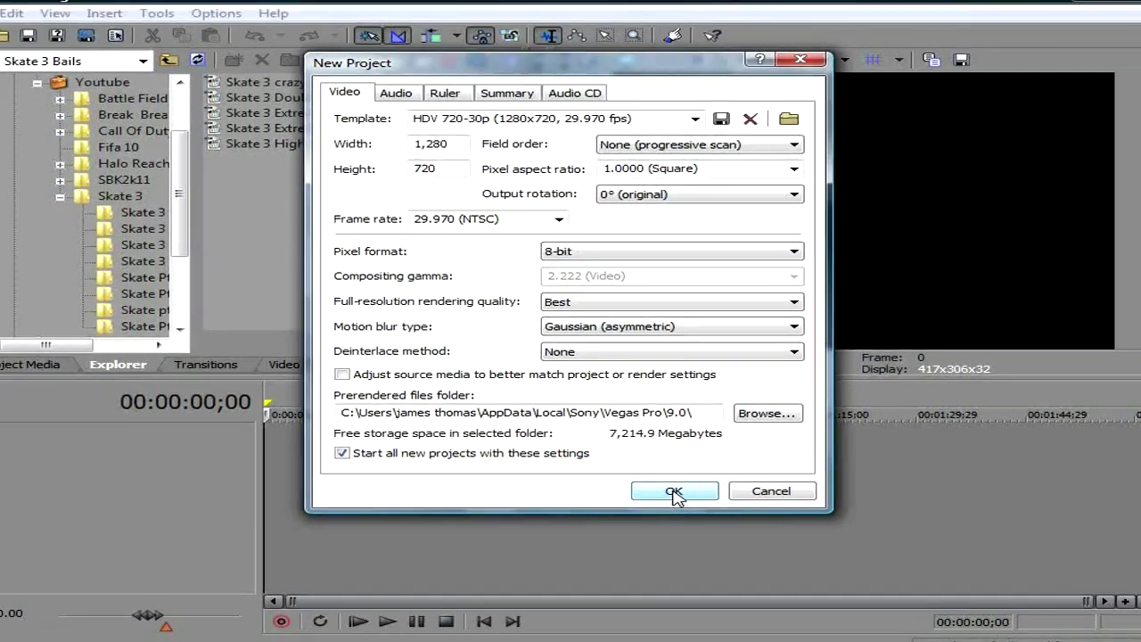
pyautogui.click(717, 621)
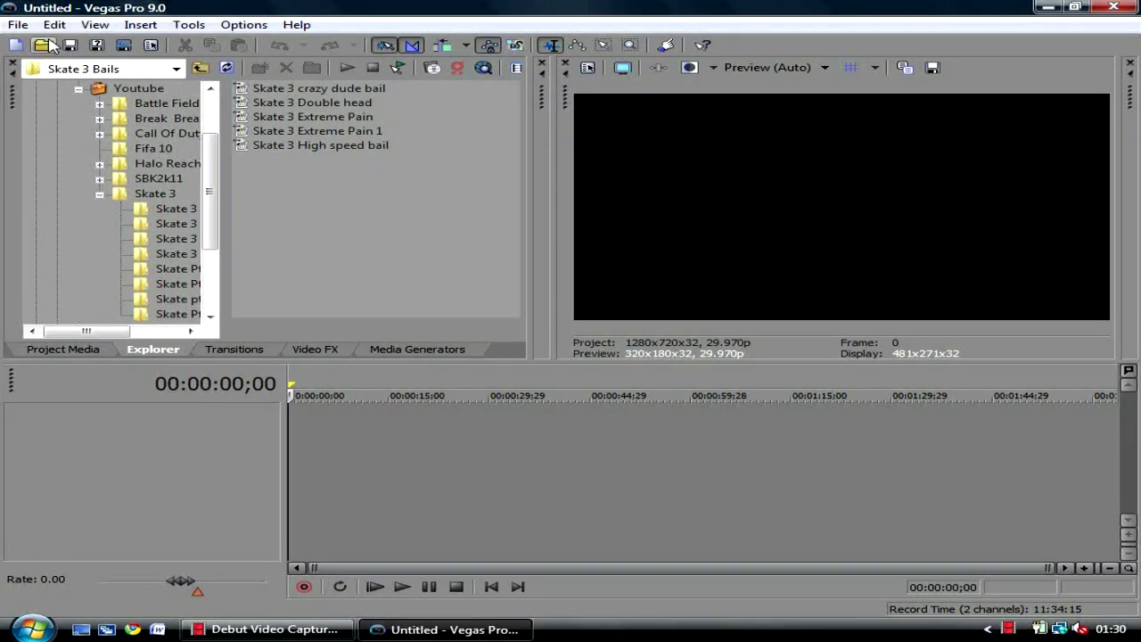
# - Add a new video track with a text media event and edit its text
pyautogui.rightClick(170, 427)
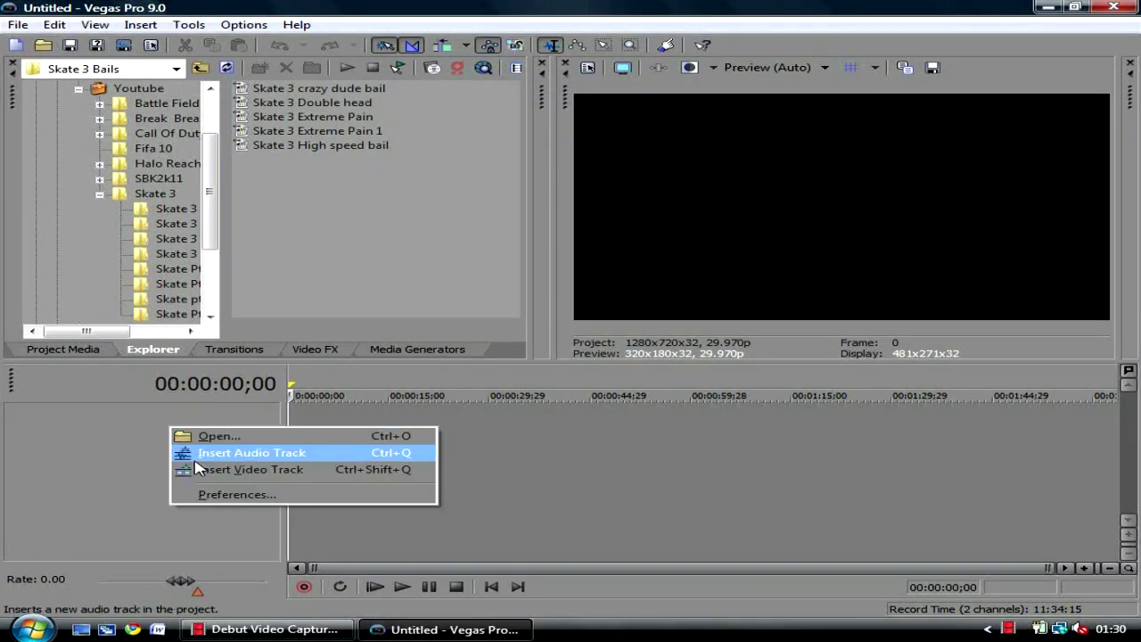
pyautogui.click(198, 469)
pyautogui.rightClick(321, 446)
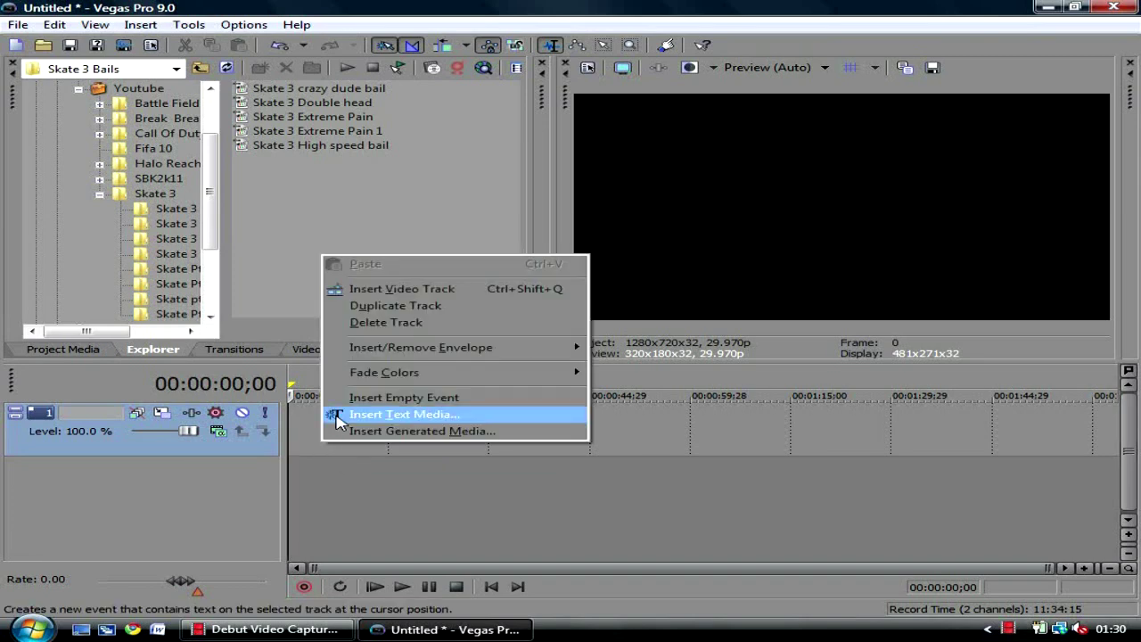
pyautogui.click(338, 419)
pyautogui.press('Right')
pyautogui.press('Right')
pyautogui.press('Right')
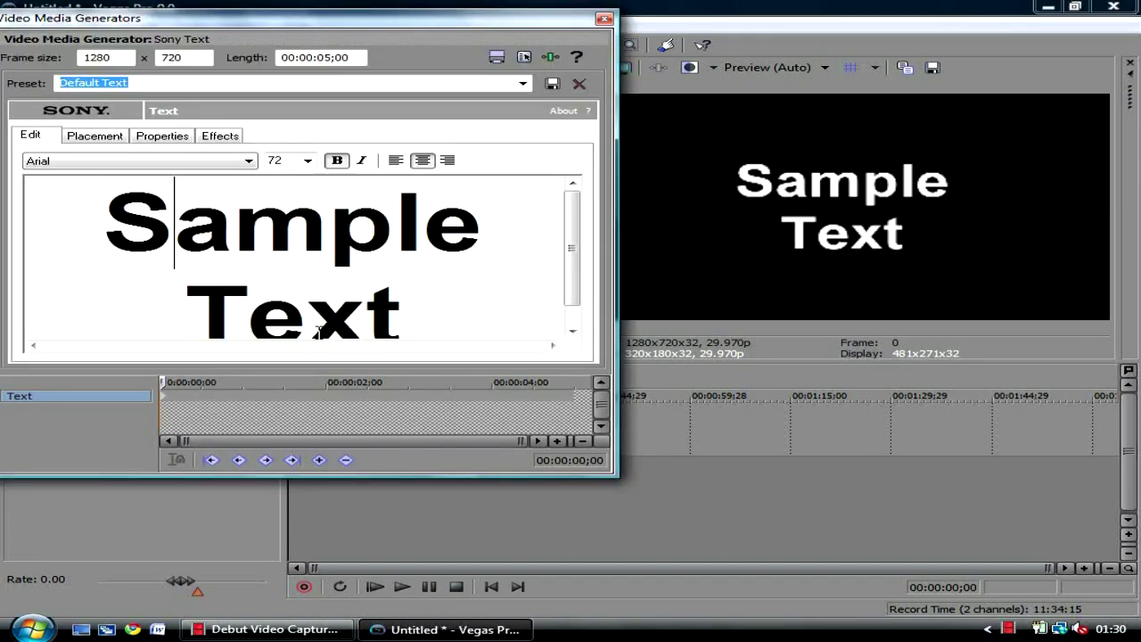
pyautogui.press('Delete')
pyautogui.press('End')
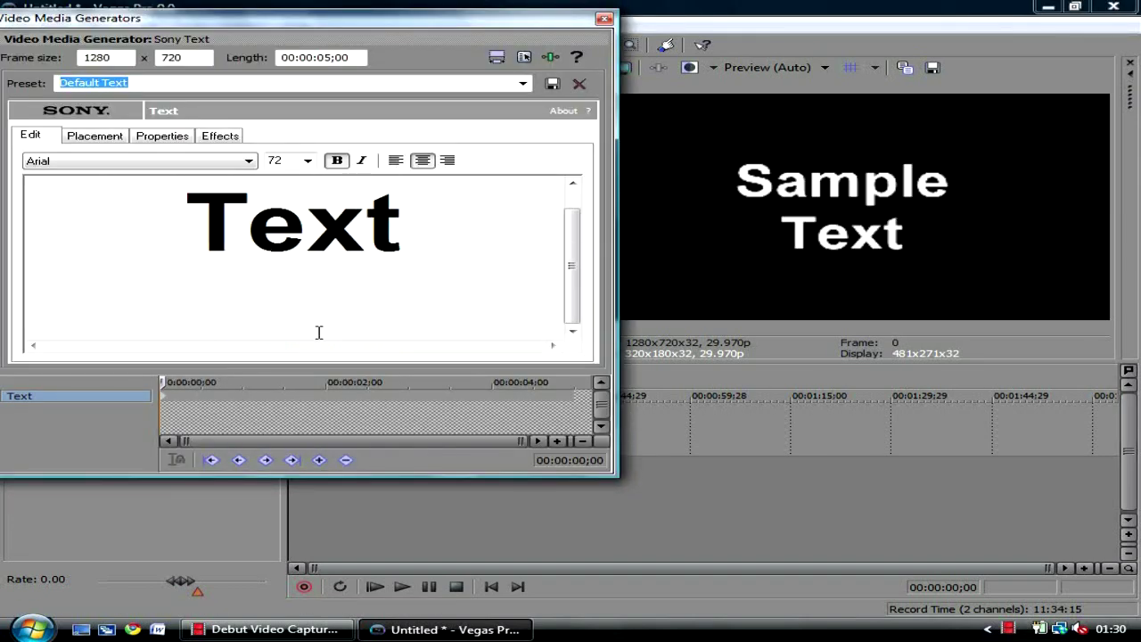
pyautogui.click(604, 18)
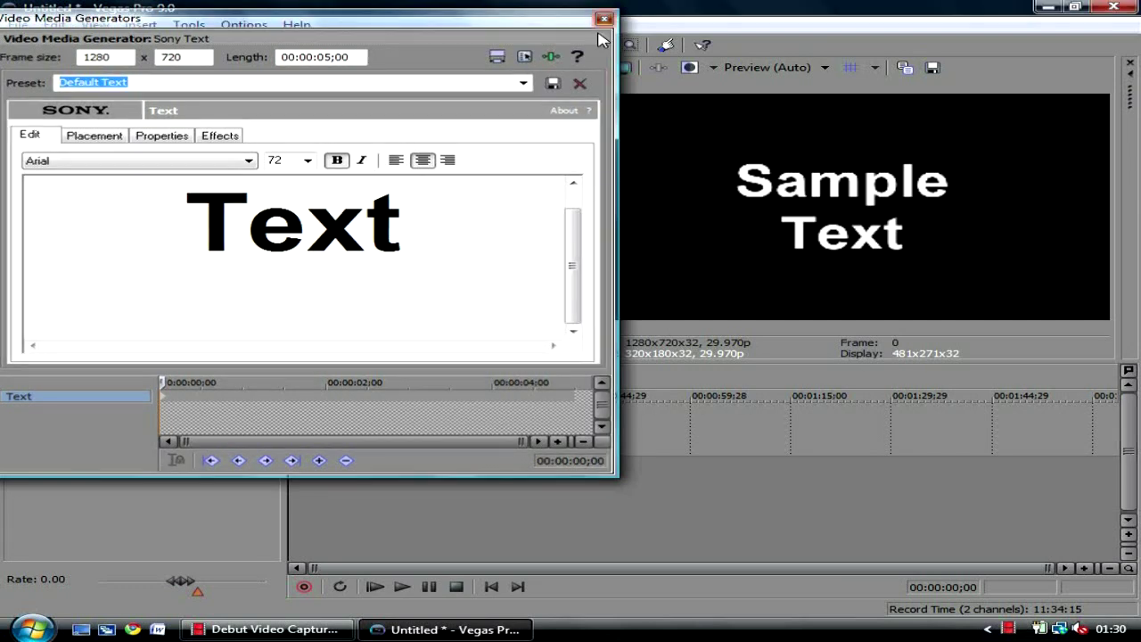
# - Turn off Maintain aspect ratio and set Disable resample for the text event, then play back
pyautogui.rightClick(303, 436)
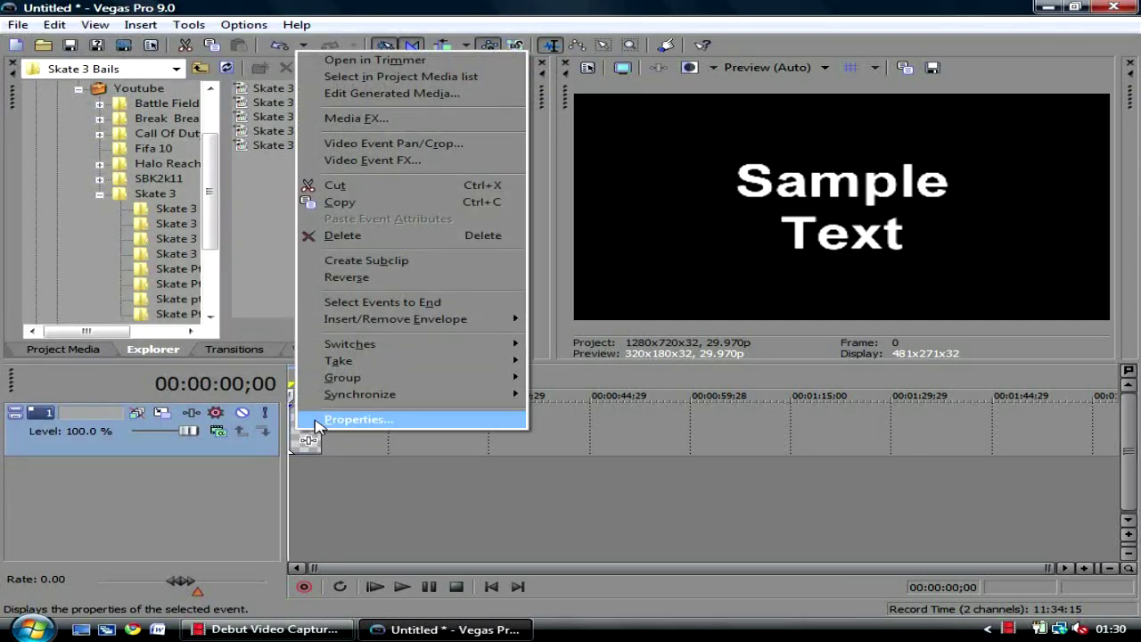
pyautogui.click(308, 421)
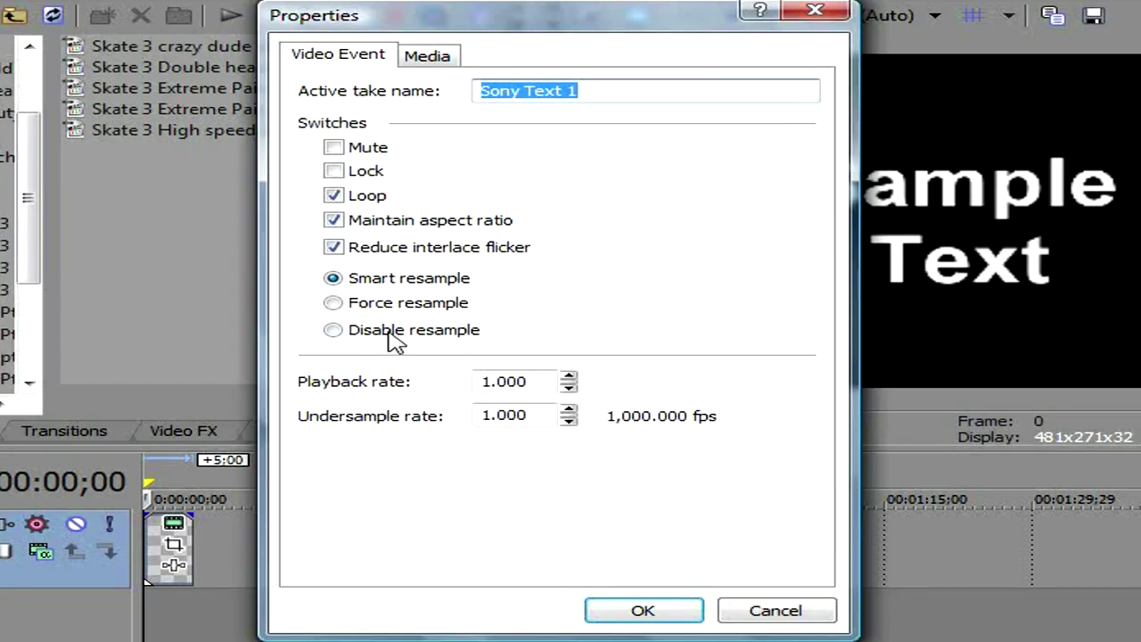
pyautogui.click(347, 223)
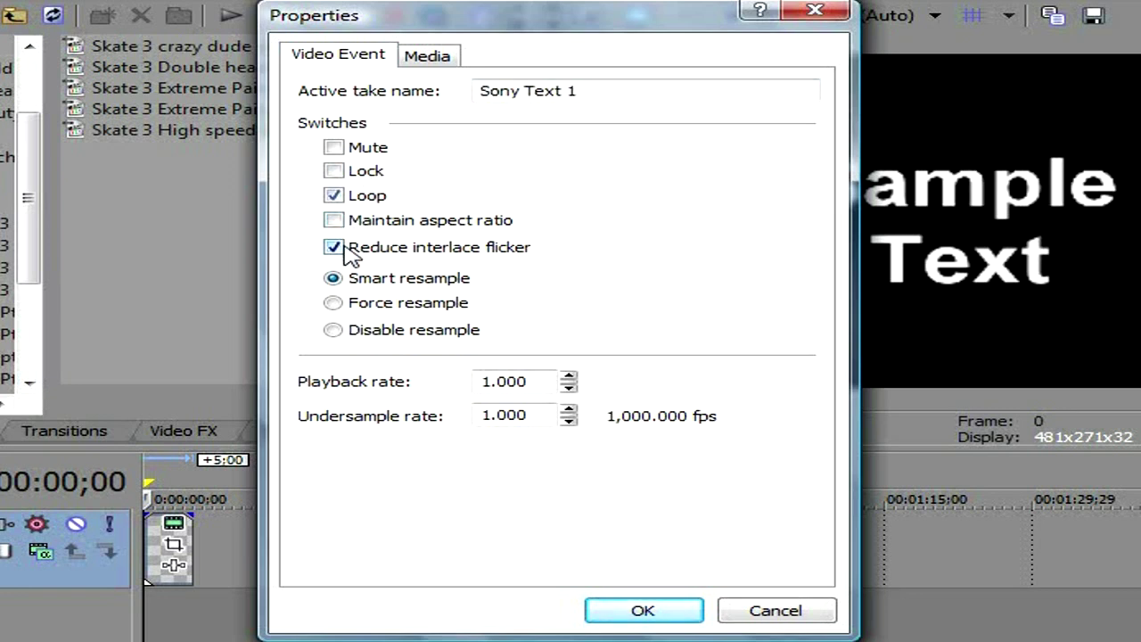
pyautogui.click(343, 328)
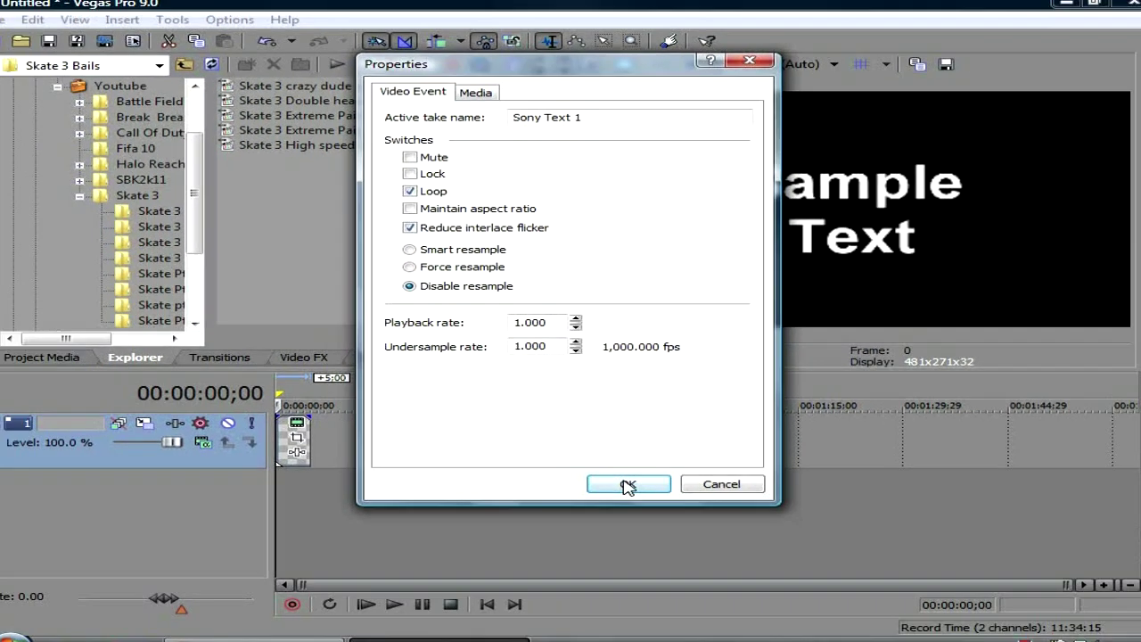
pyautogui.click(640, 608)
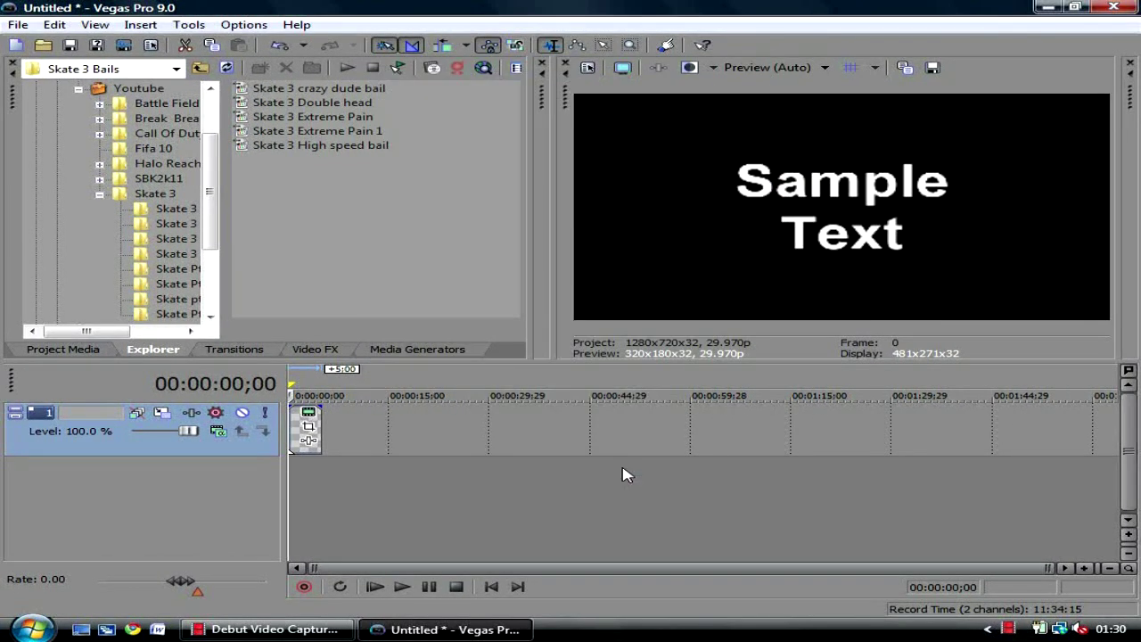
pyautogui.press('space')
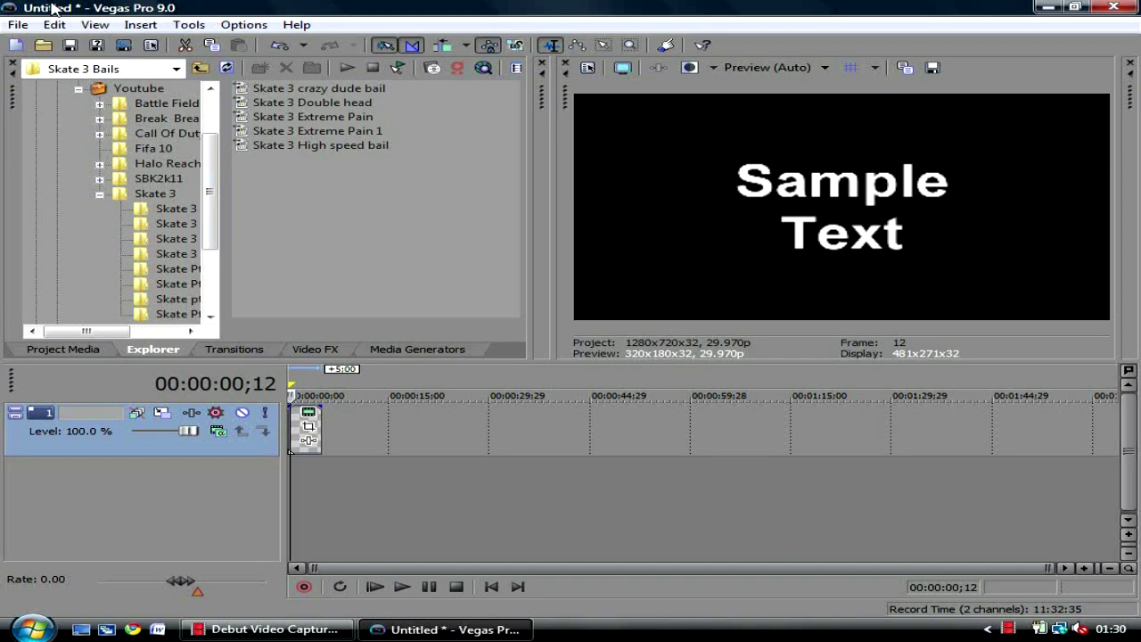
pyautogui.click(124, 46)
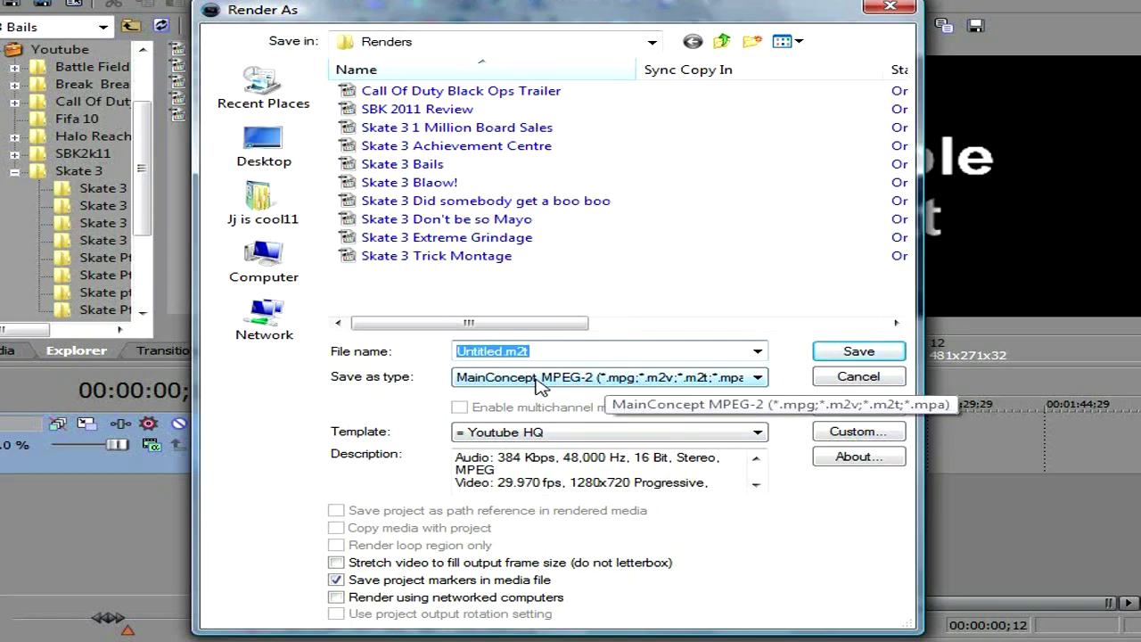
pyautogui.click(858, 431)
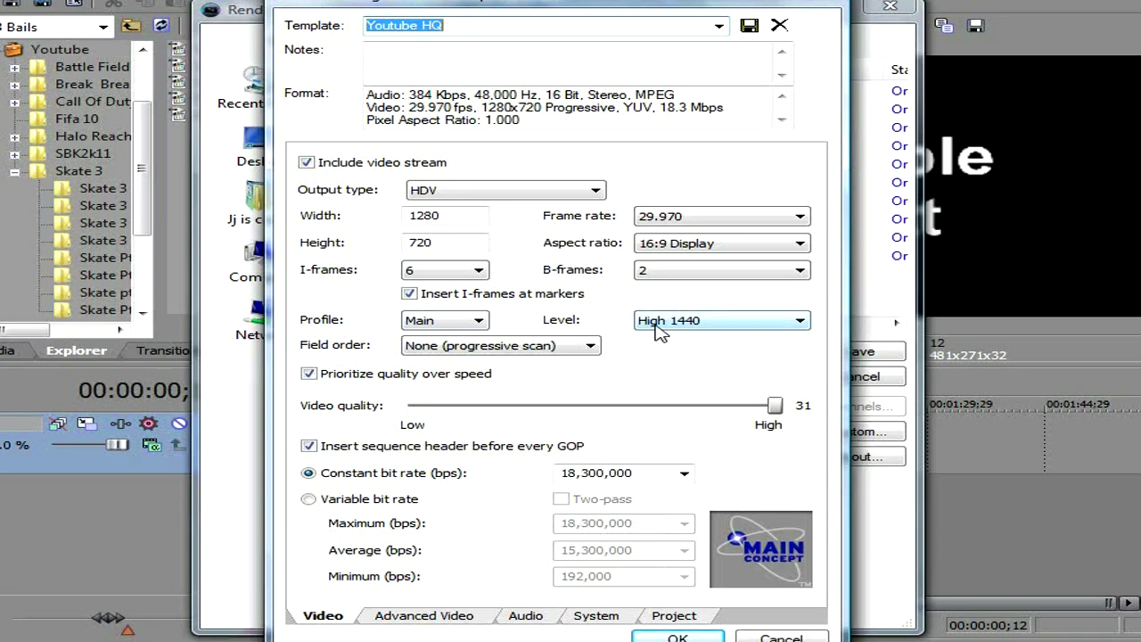
pyautogui.click(491, 353)
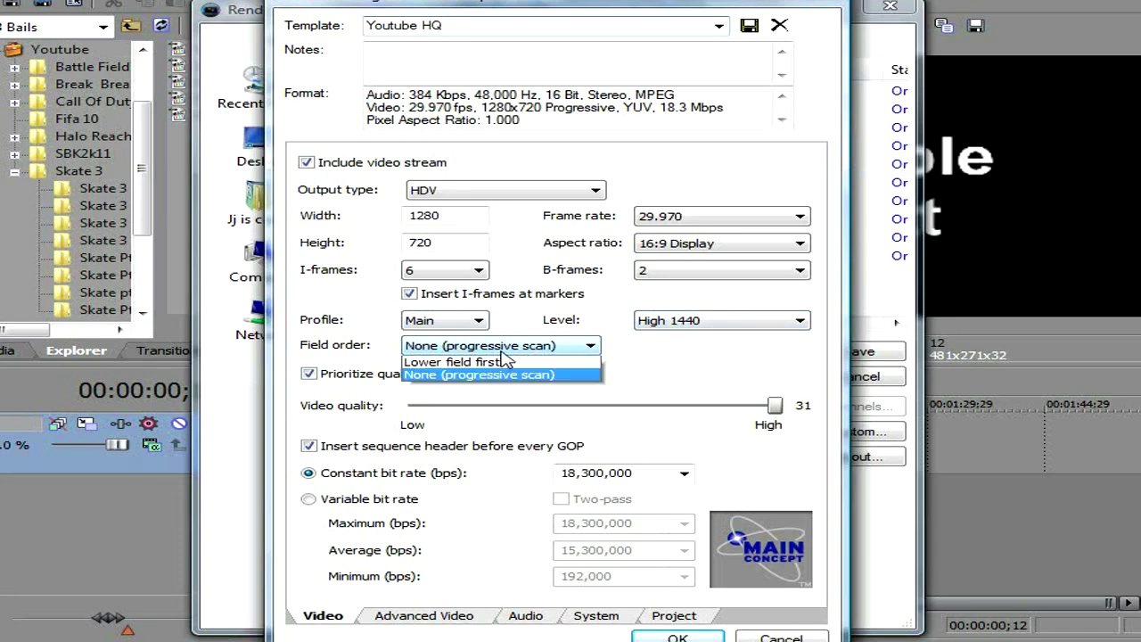
pyautogui.click(512, 395)
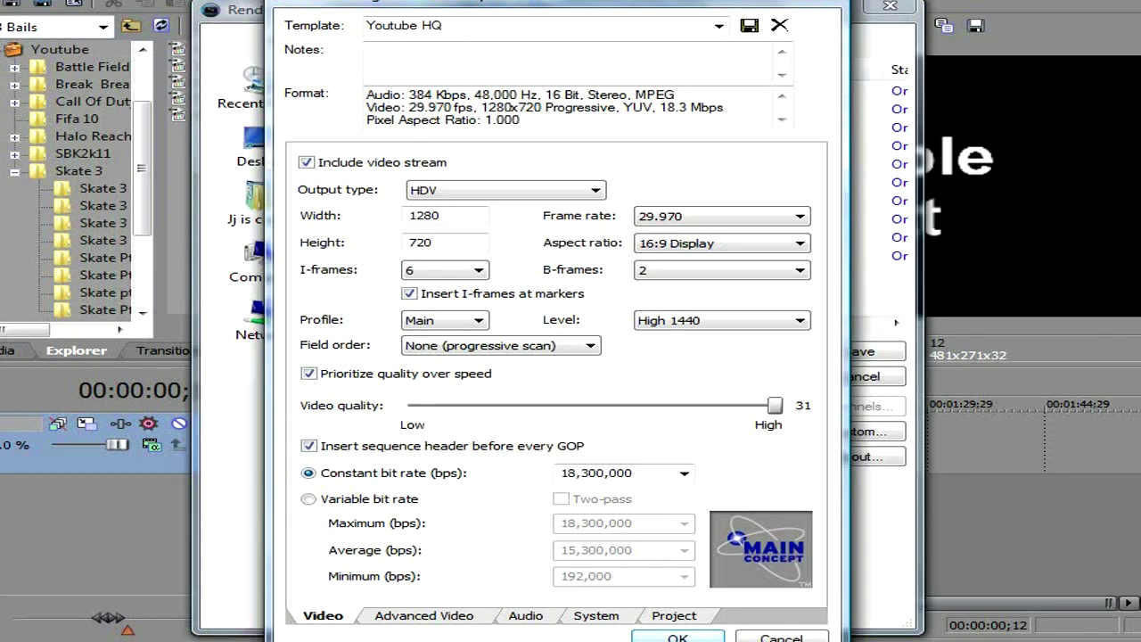
pyautogui.click(677, 635)
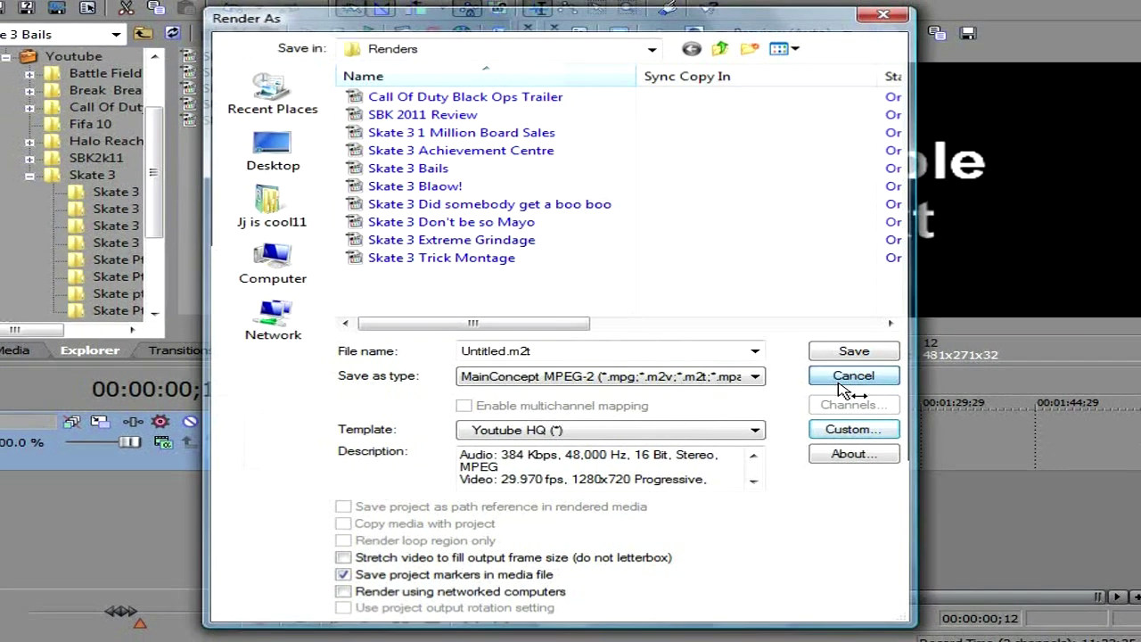
pyautogui.click(854, 378)
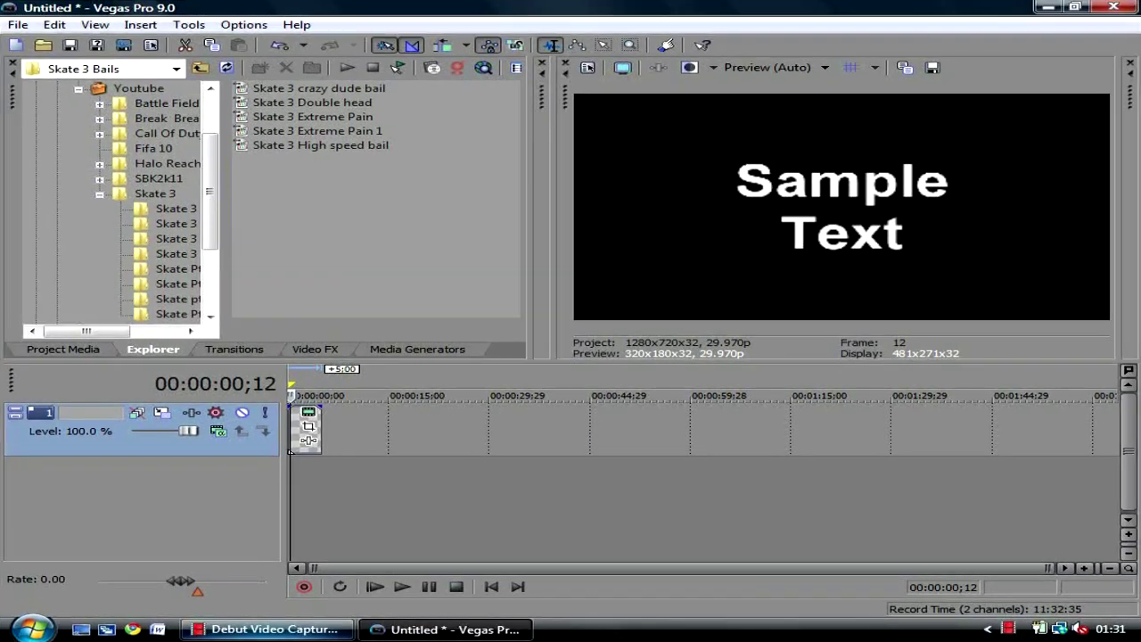
# - Minimise Vegas, launch Chrome and search YouTube for 'NationOfXtremeGaming'
pyautogui.click(445, 630)
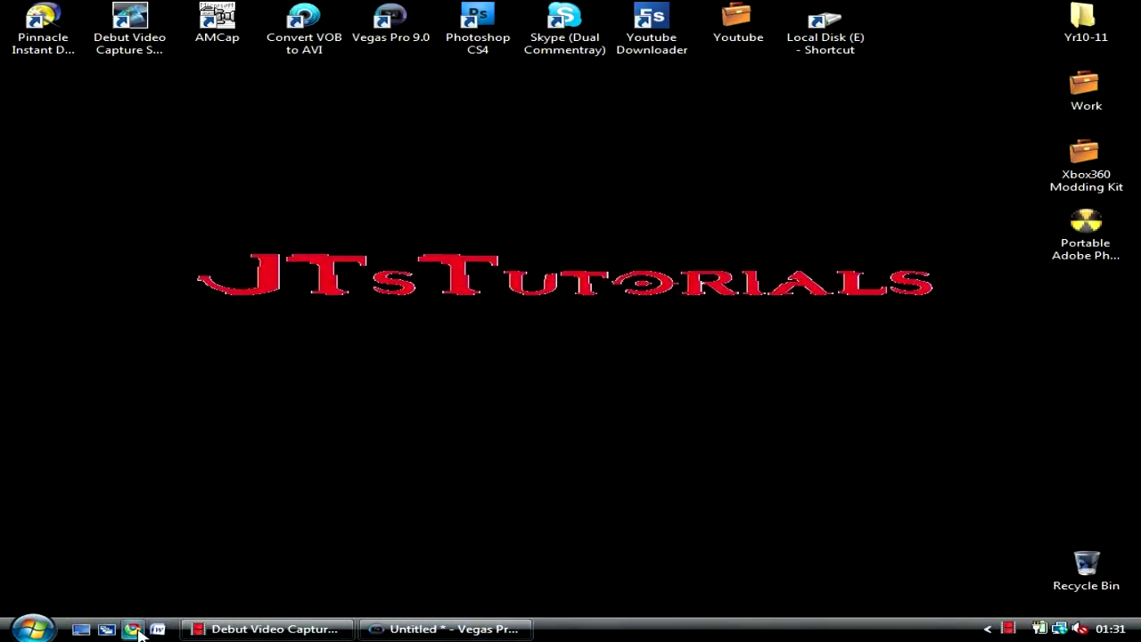
pyautogui.click(134, 630)
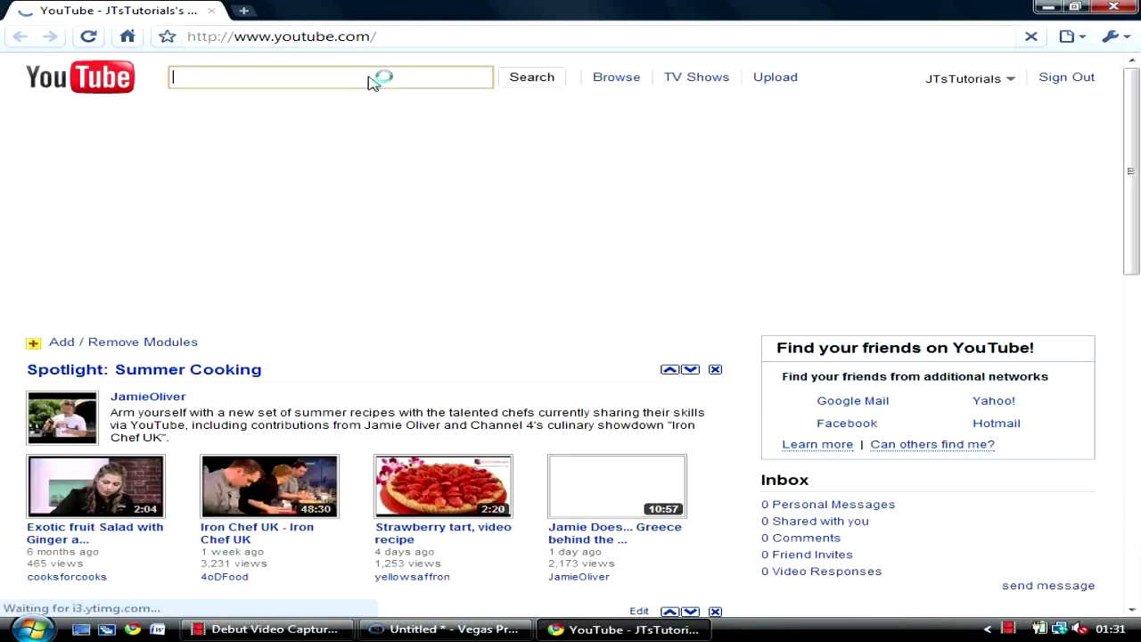
pyautogui.write('NationOf')
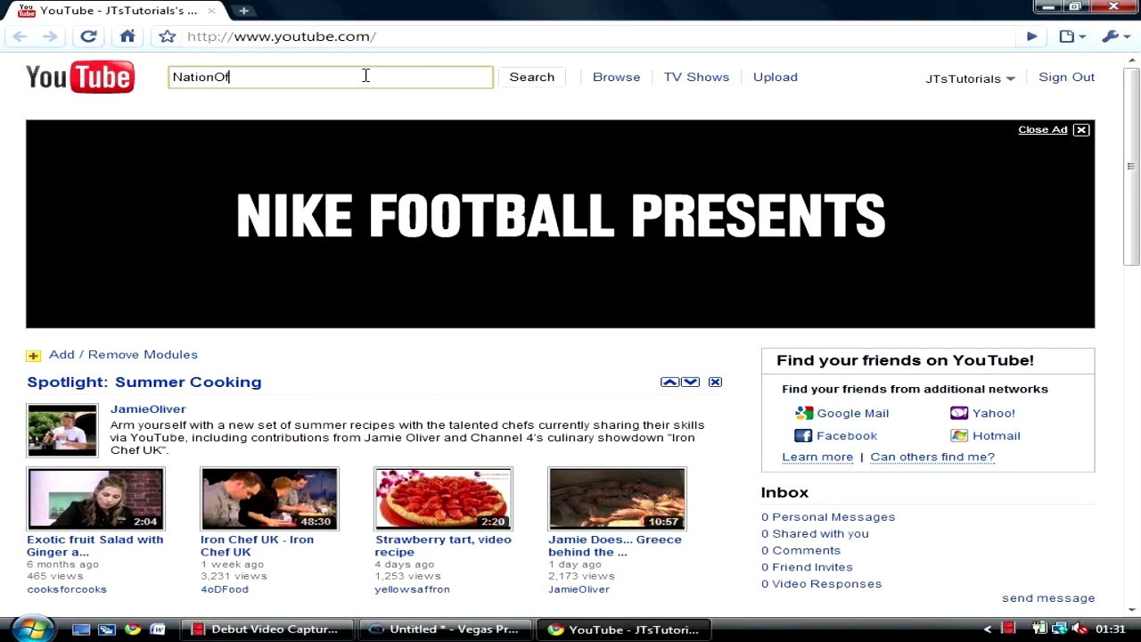
pyautogui.write('Xtreme')
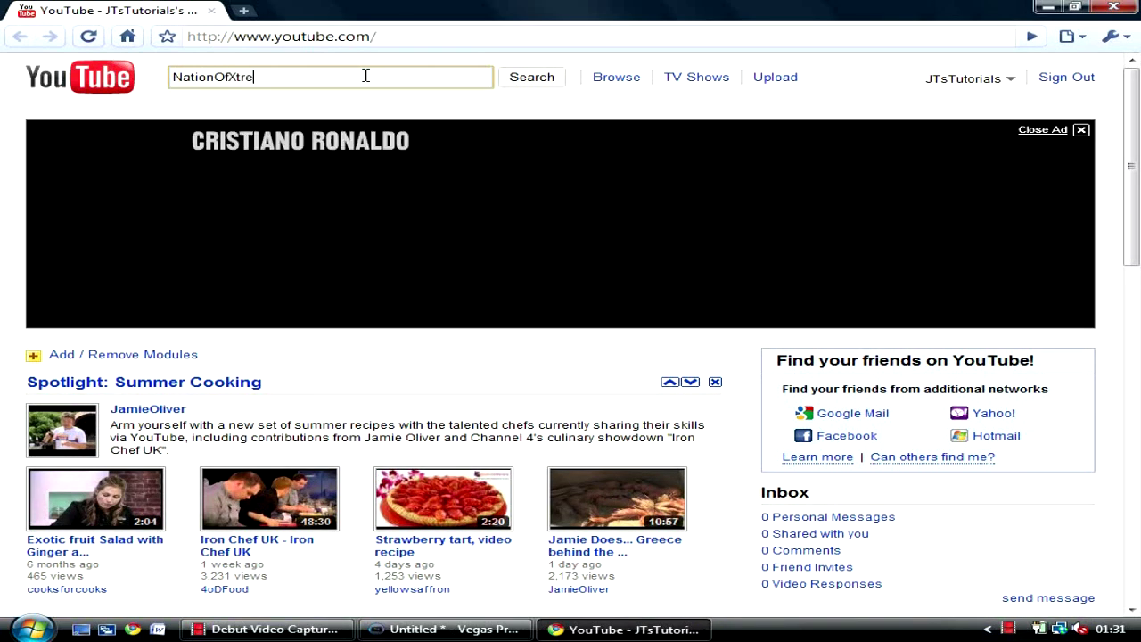
pyautogui.write('Gaming')
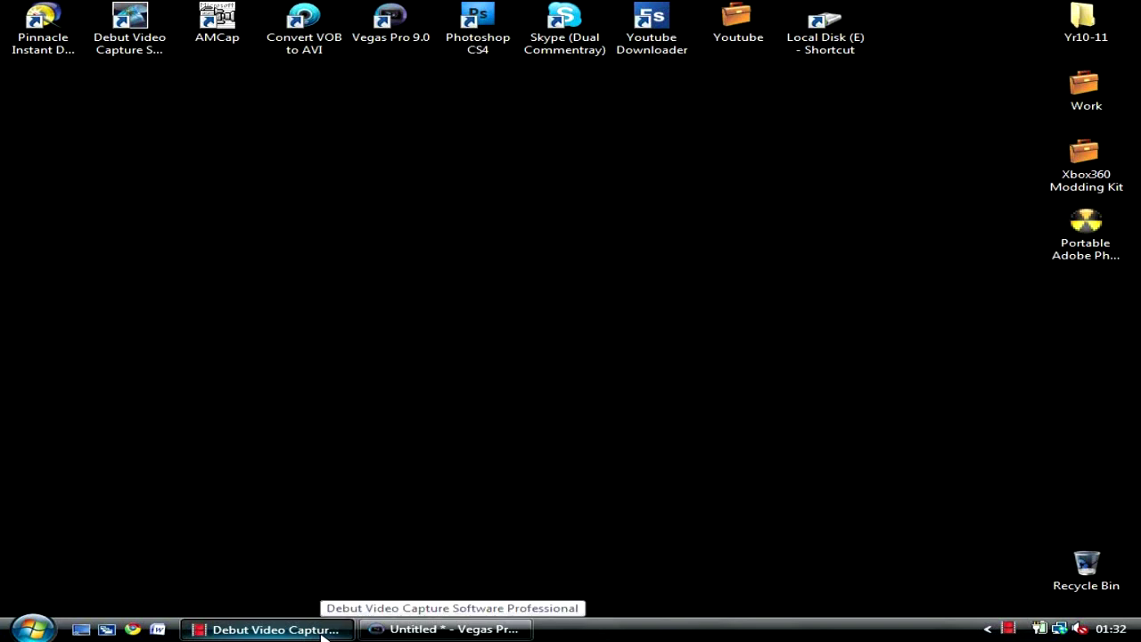
pyautogui.click(323, 634)
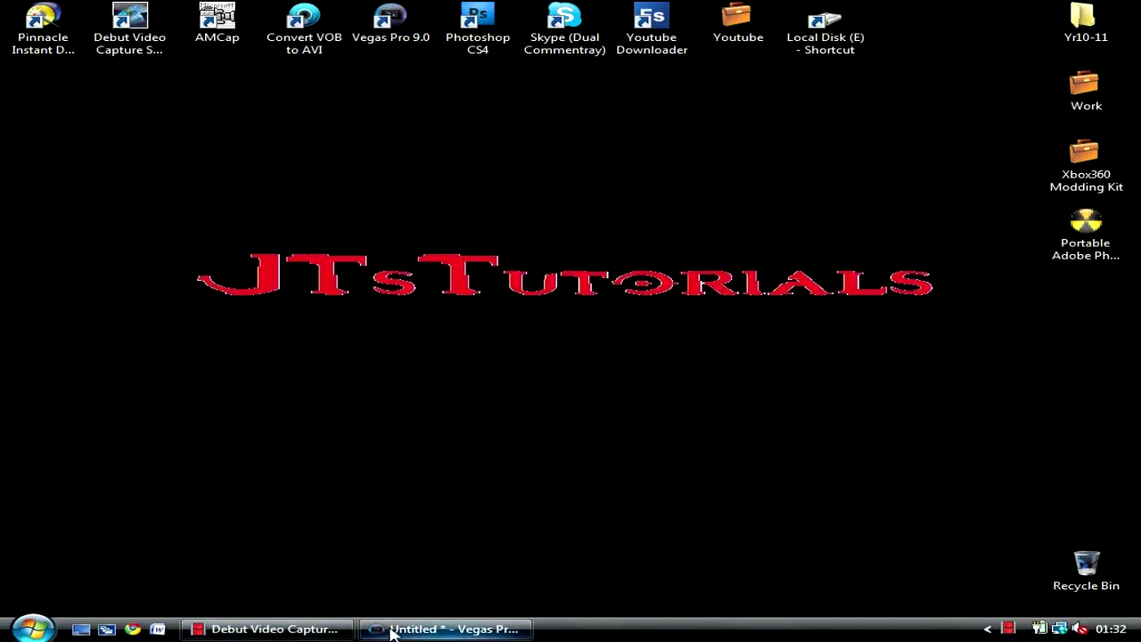
pyautogui.moveTo(393, 633)
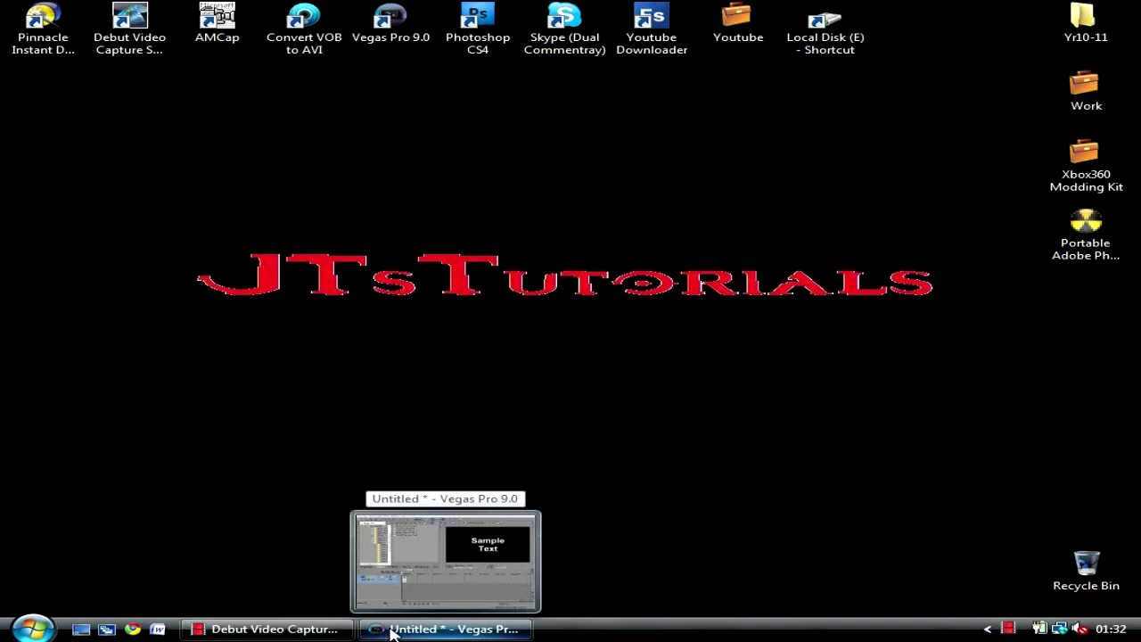
pyautogui.click(392, 630)
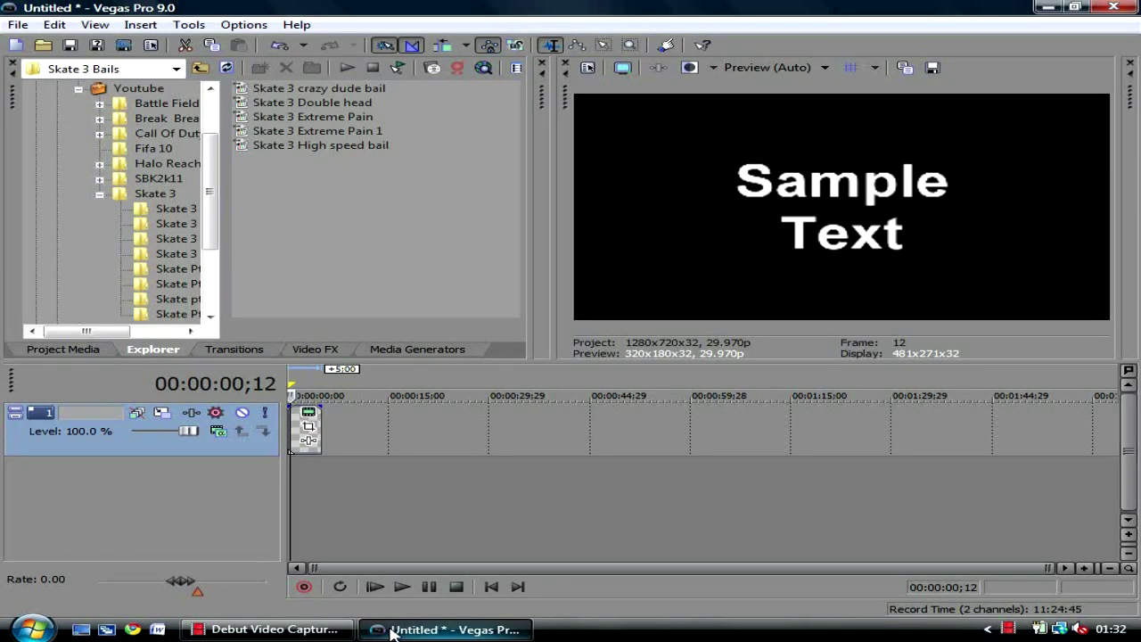
pyautogui.click(392, 630)
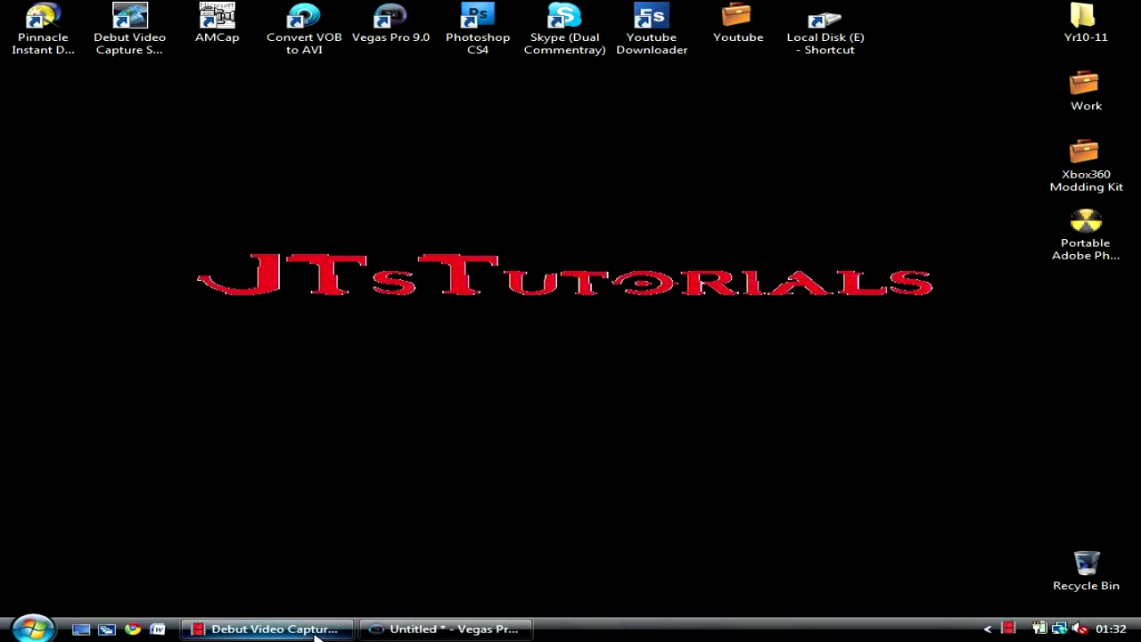